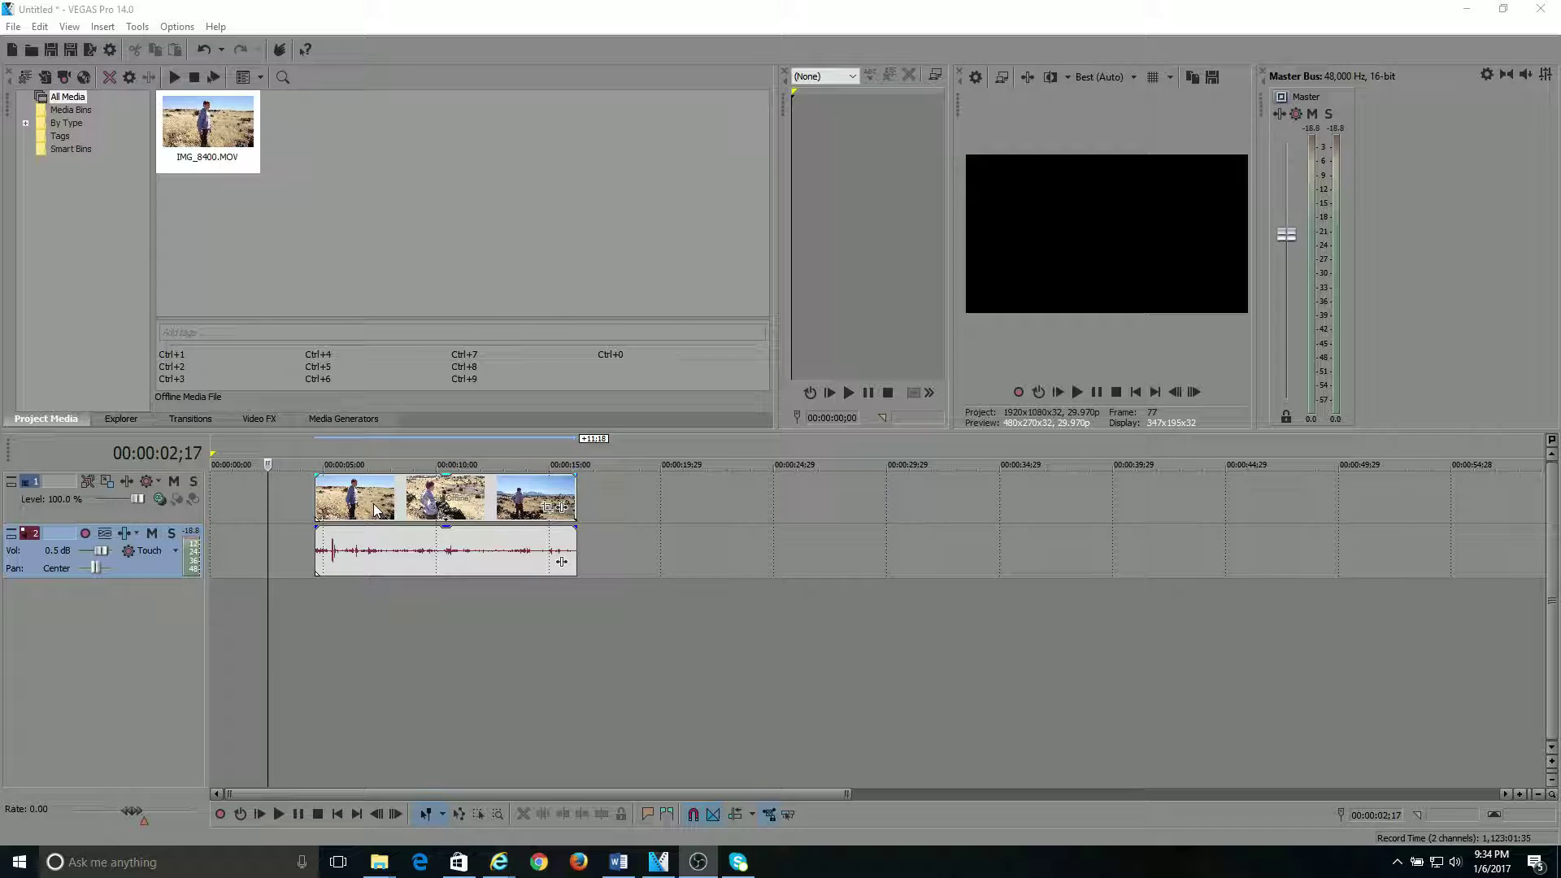
# - Nudge the grouped IMG_8400.MOV event slightly left on the timeline
pyautogui.moveTo(376, 508); pyautogui.dragTo(369, 509)
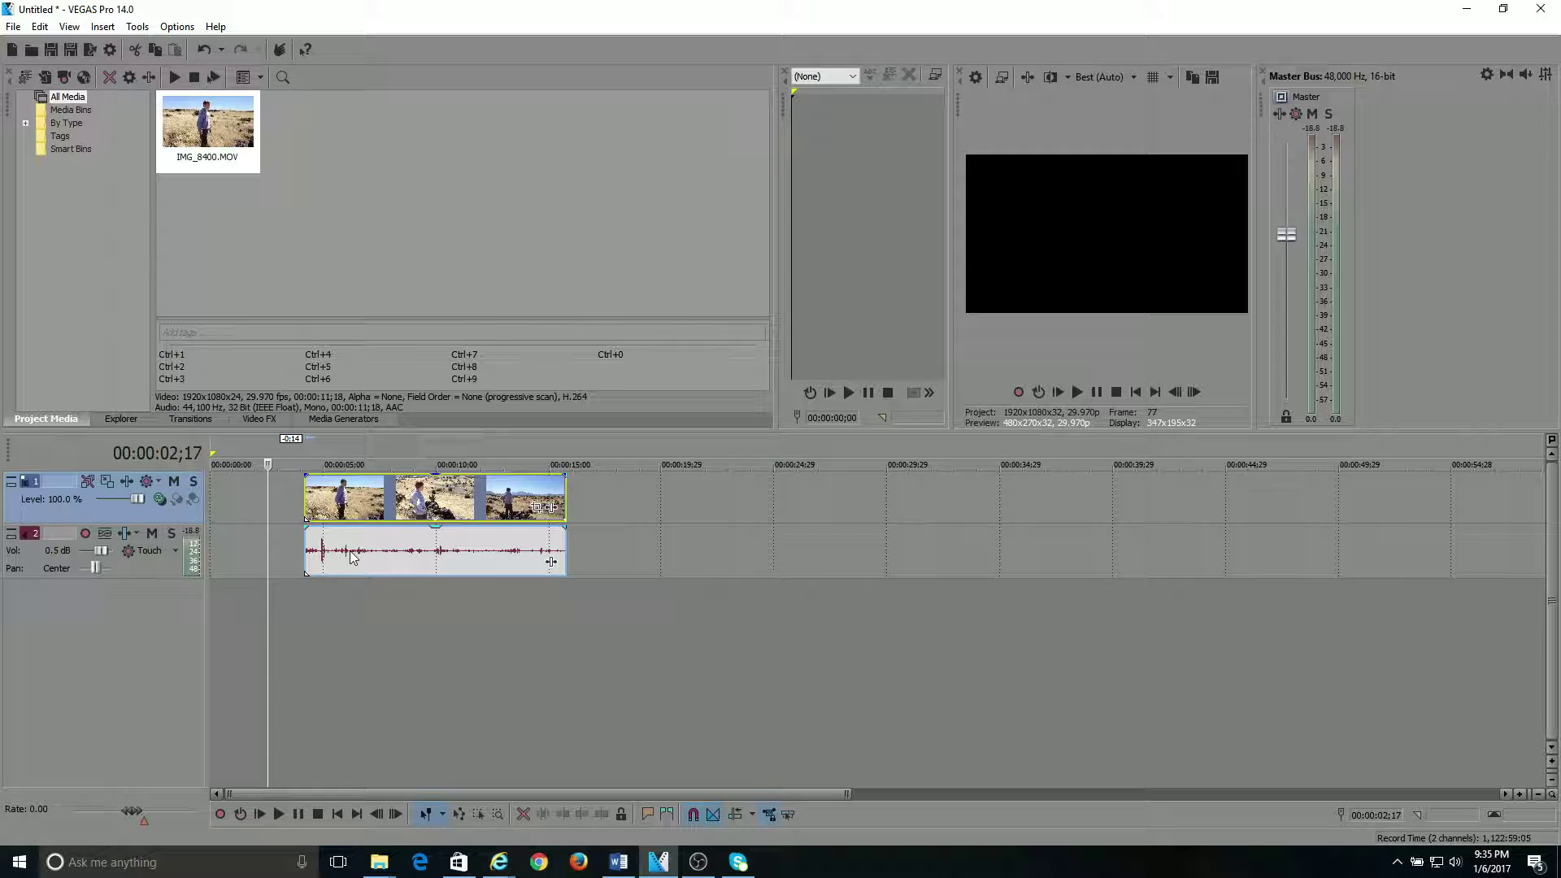
# - Move IMG_8400.MOV to the timeline start and bring up the audio event's context menu
pyautogui.moveTo(378, 503); pyautogui.dragTo(344, 504)
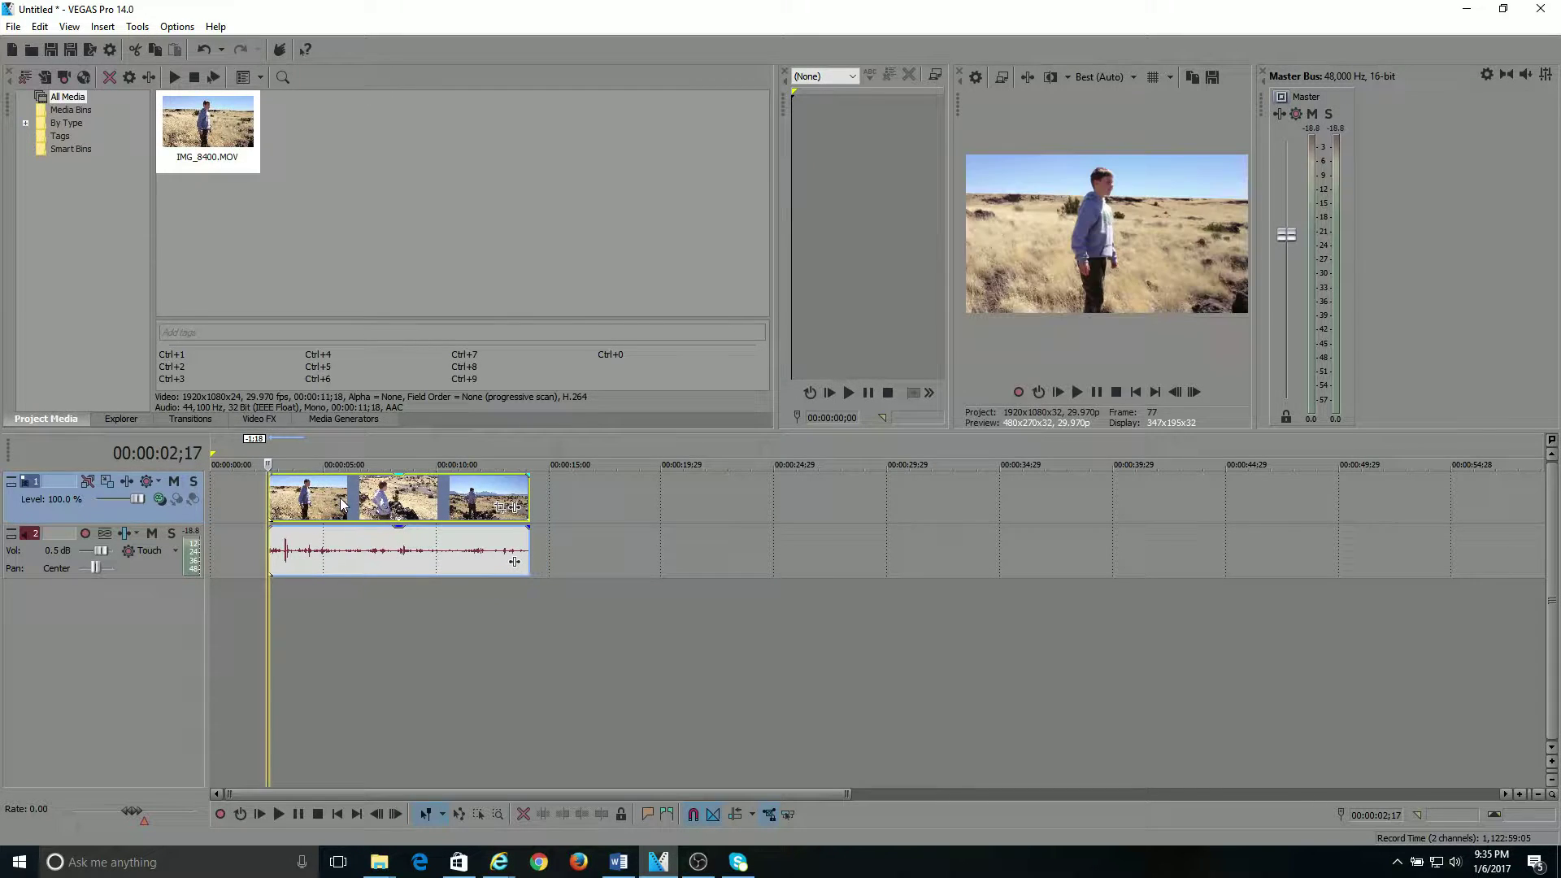
pyautogui.rightClick(358, 548)
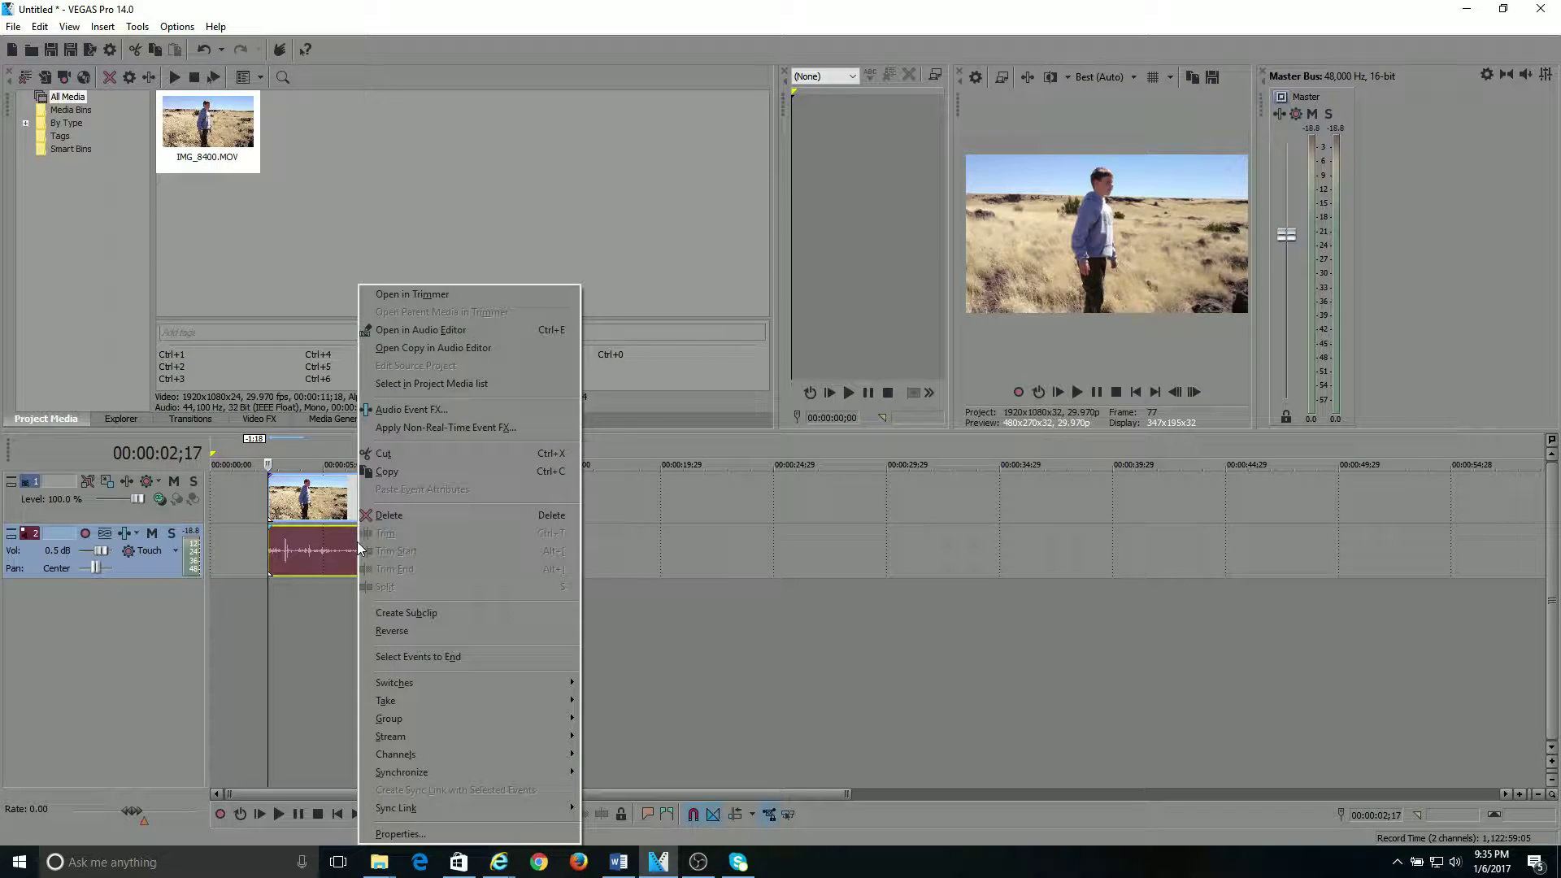
pyautogui.moveTo(415, 718)
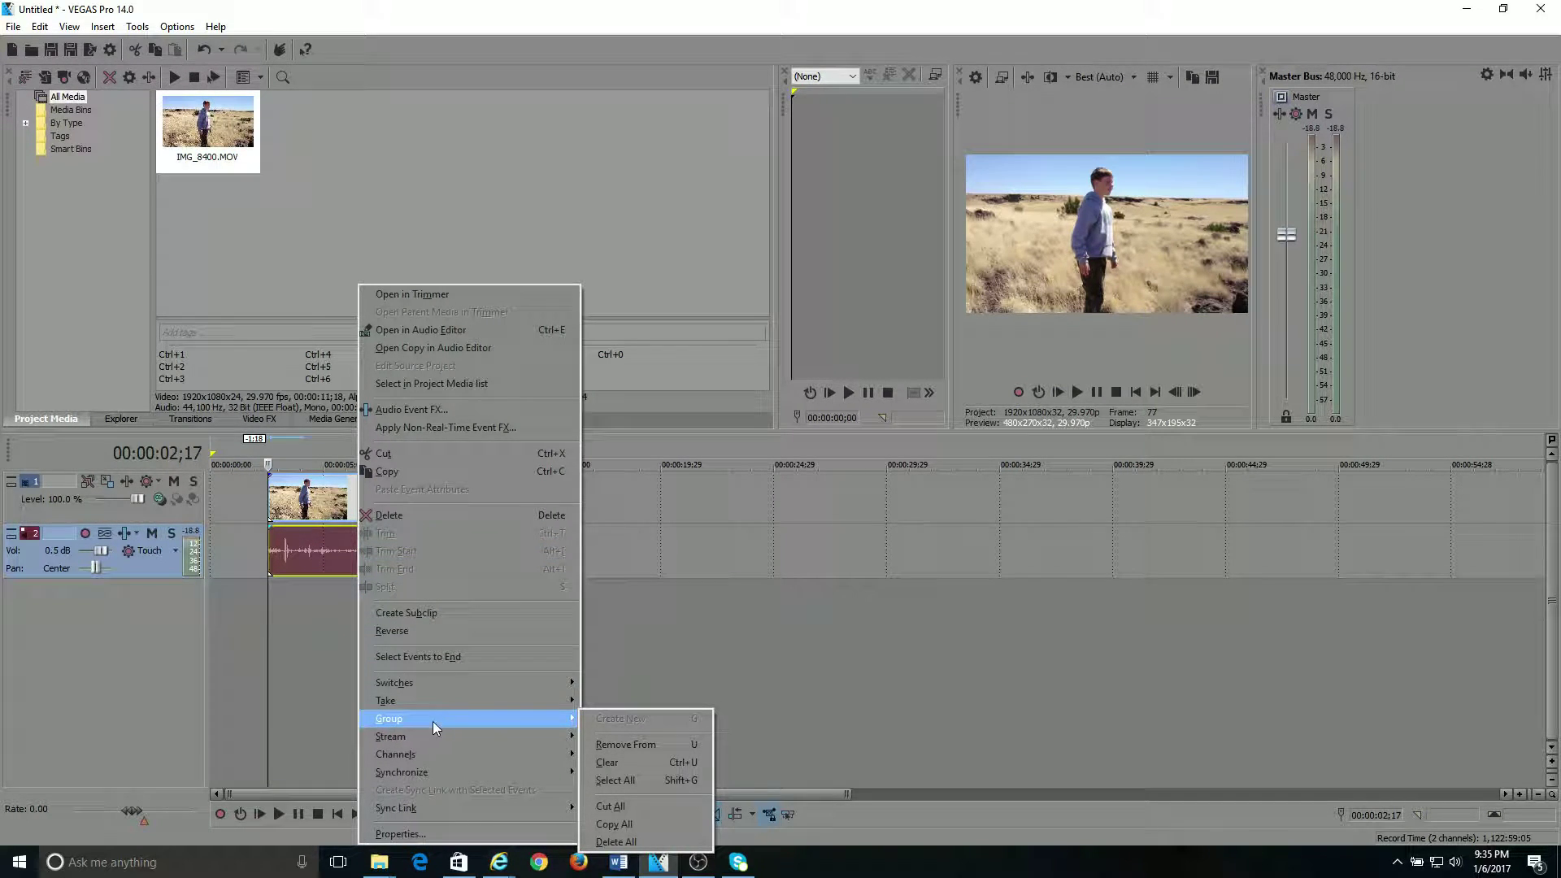
# - Remove the audio event from its group, then drag the video earlier than the audio
pyautogui.click(626, 746)
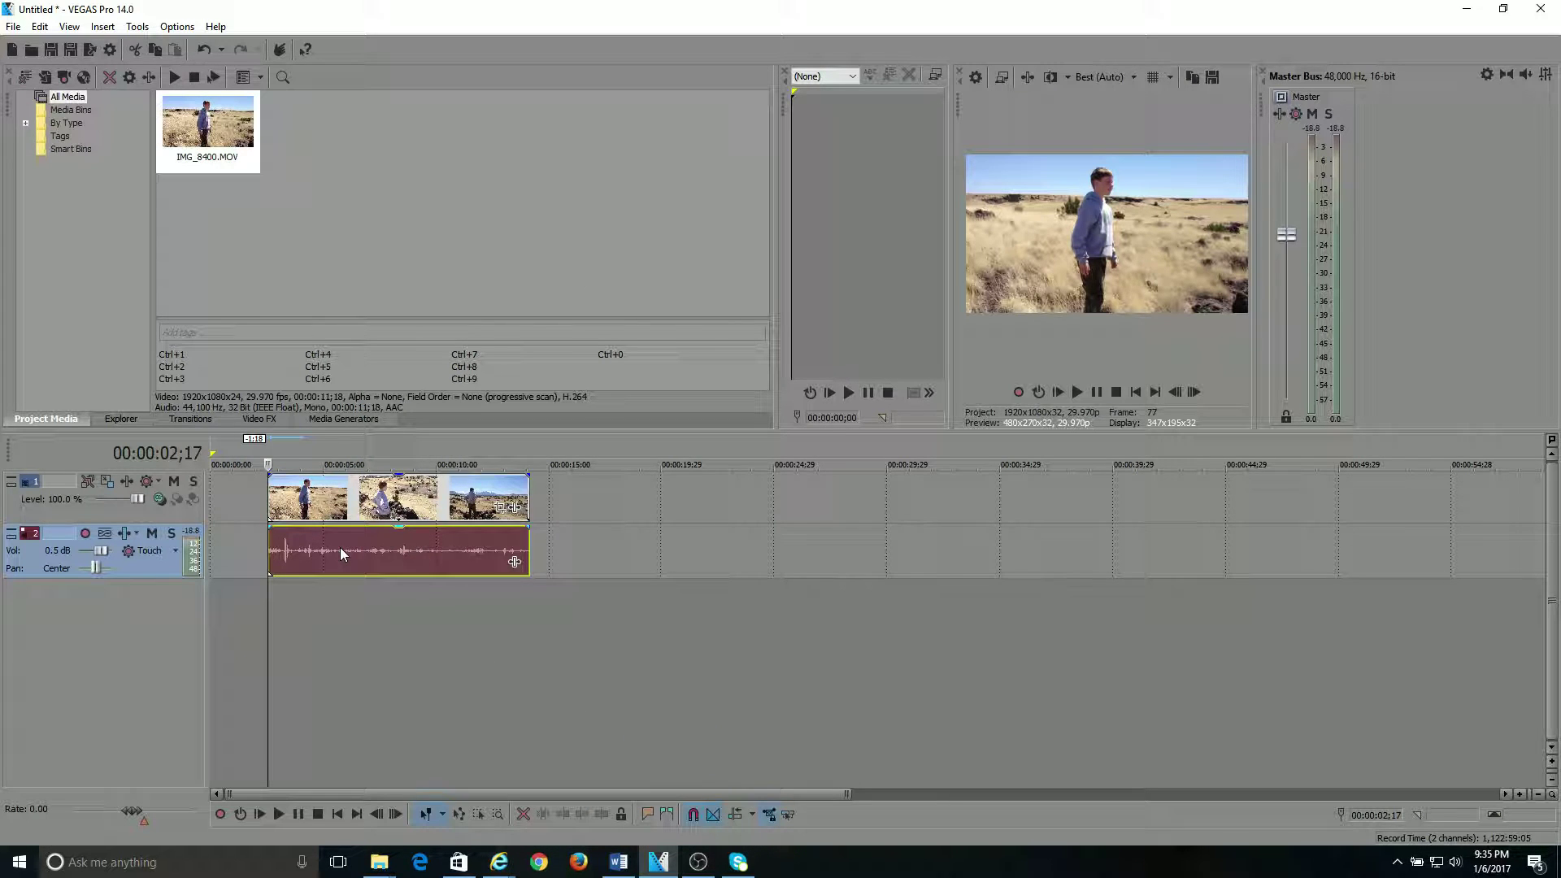
pyautogui.moveTo(341, 547)
pyautogui.mouseDown()
pyautogui.moveTo(439, 547)
pyautogui.moveTo(541, 499)
pyautogui.mouseUp()
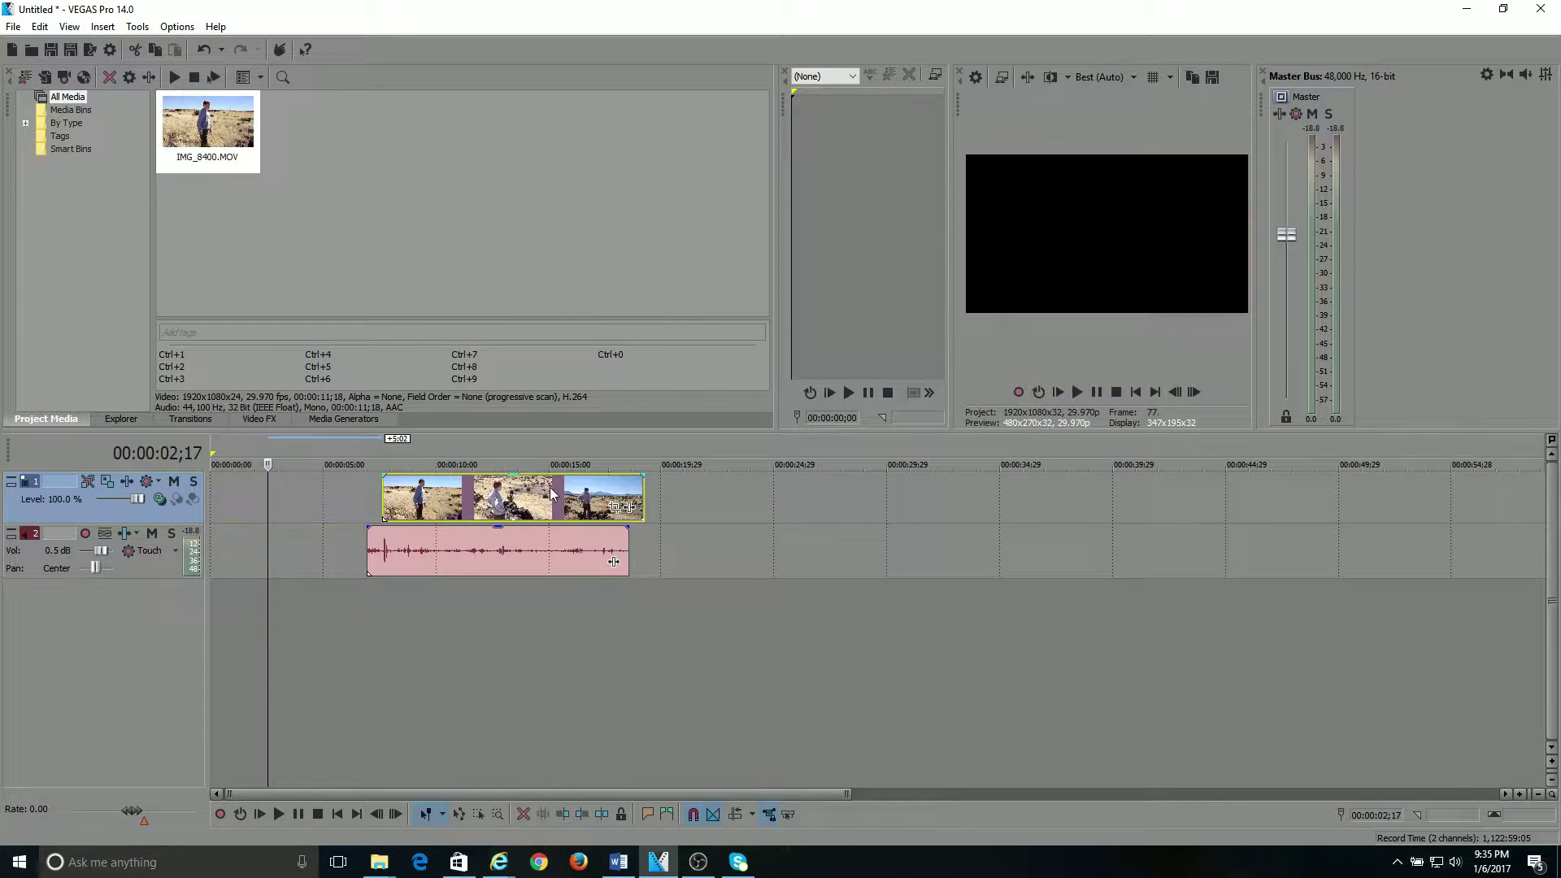
pyautogui.moveTo(512, 551); pyautogui.dragTo(415, 550)
pyautogui.moveTo(513, 498); pyautogui.dragTo(360, 498)
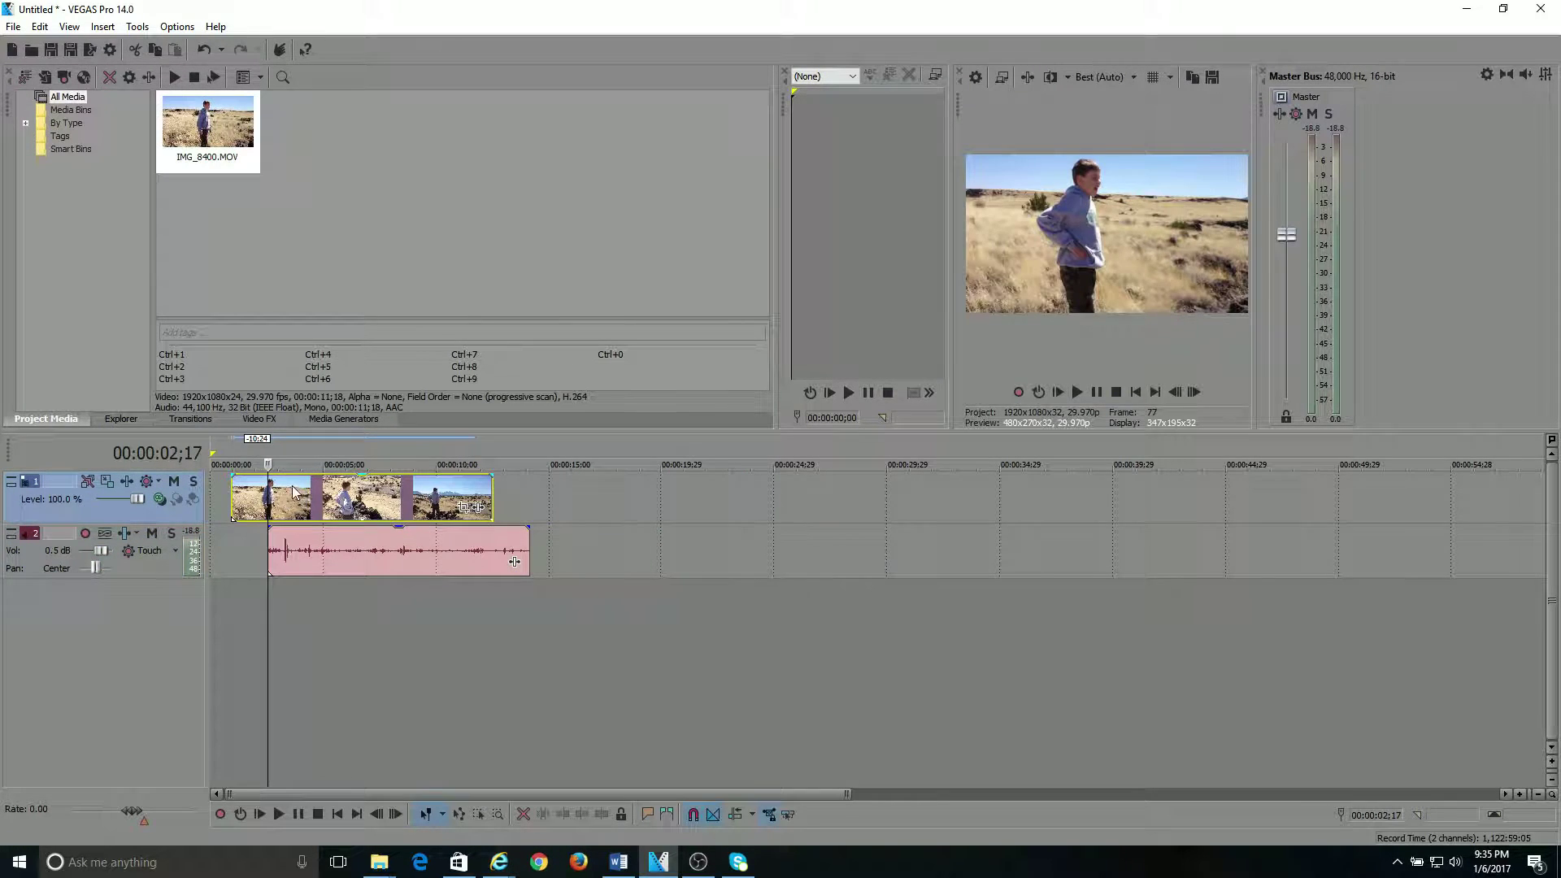
# - Push the video event well past the audio, then return it near the timeline start
pyautogui.moveTo(403, 550); pyautogui.dragTo(479, 550)
pyautogui.moveTo(367, 497); pyautogui.dragTo(624, 497)
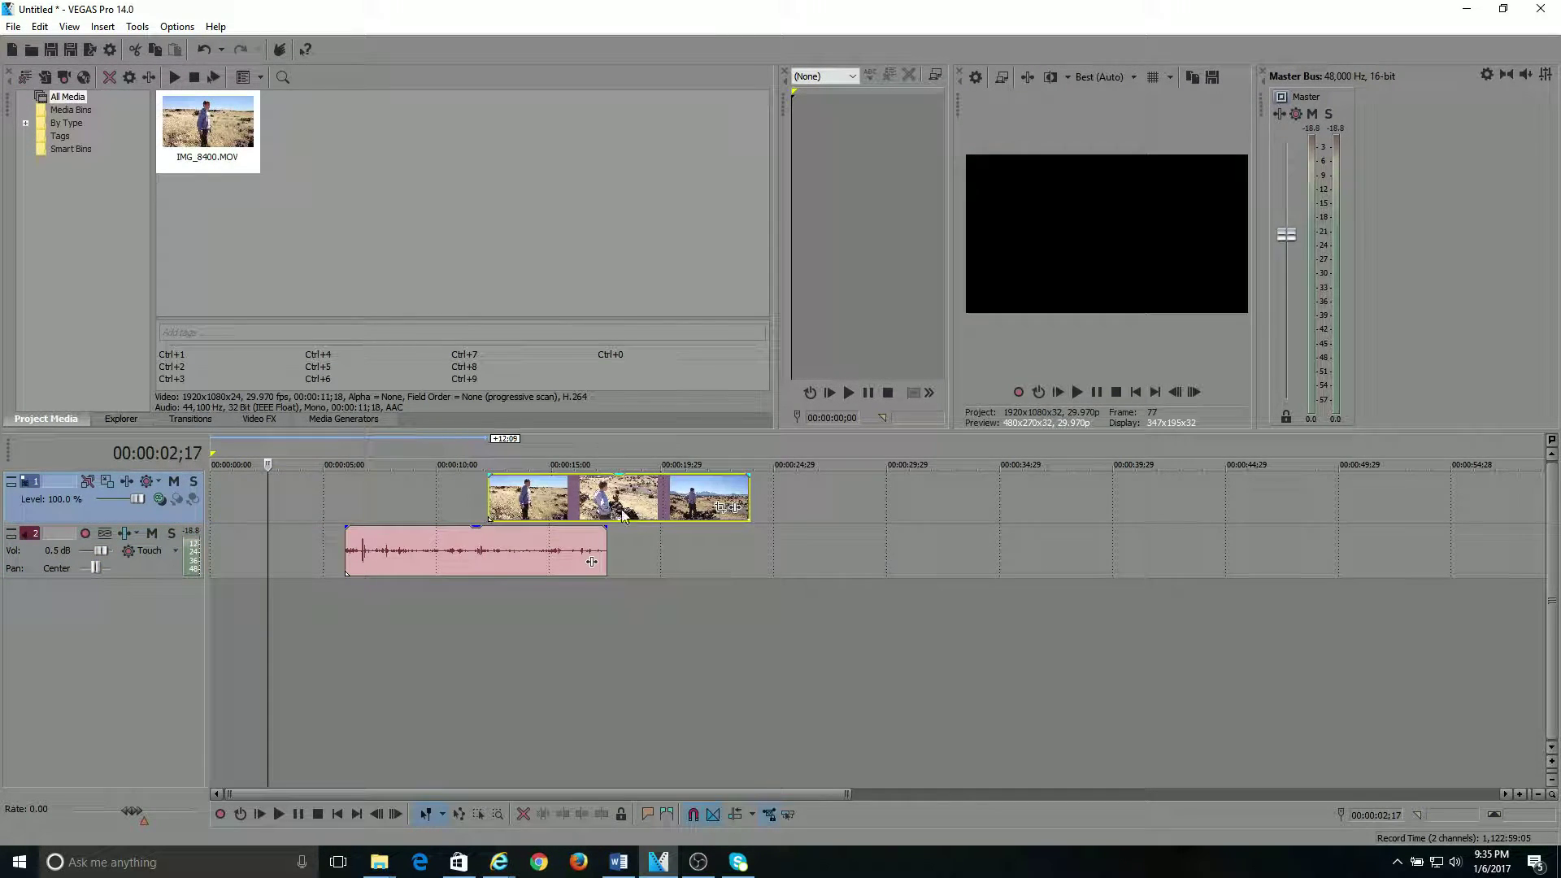
pyautogui.moveTo(475, 549); pyautogui.dragTo(411, 549)
pyautogui.moveTo(598, 500); pyautogui.dragTo(354, 500)
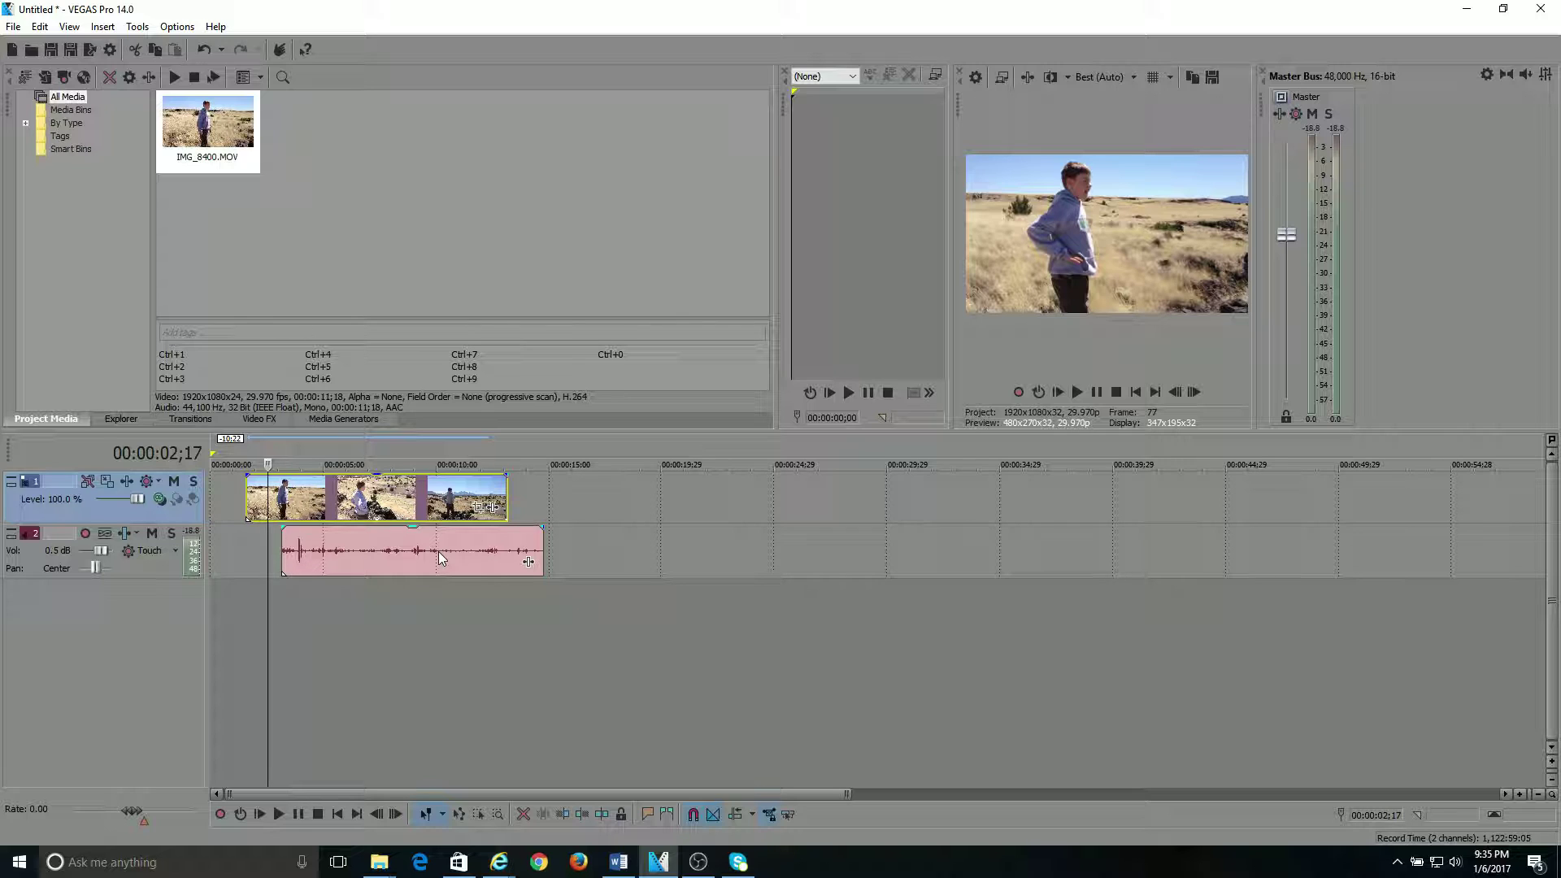
# - Snap the audio event's start back to the video event's start
pyautogui.moveTo(438, 552); pyautogui.dragTo(397, 557)
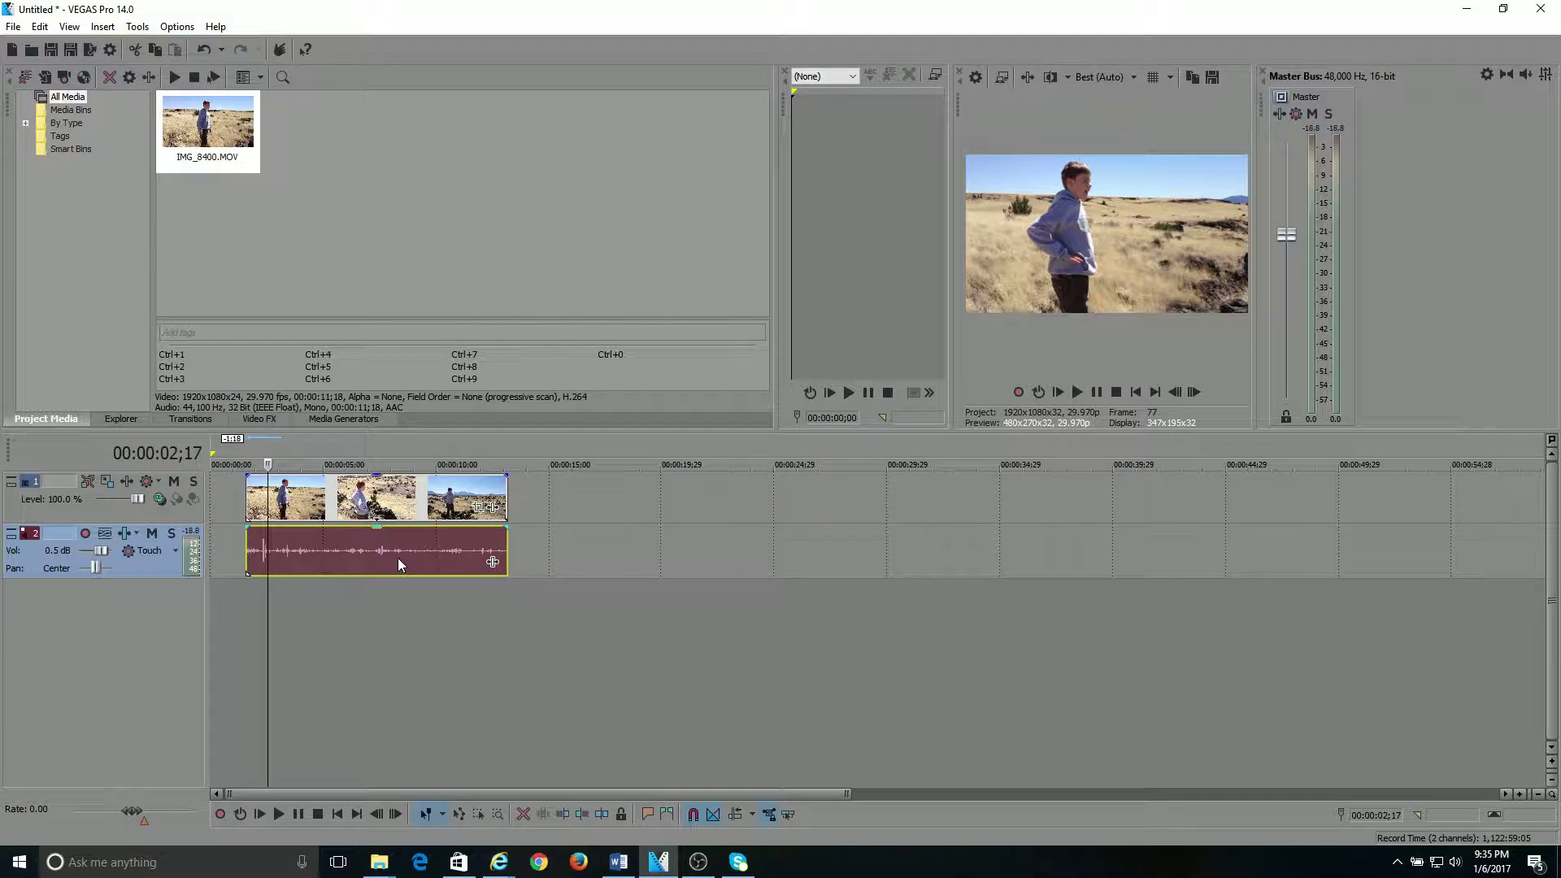